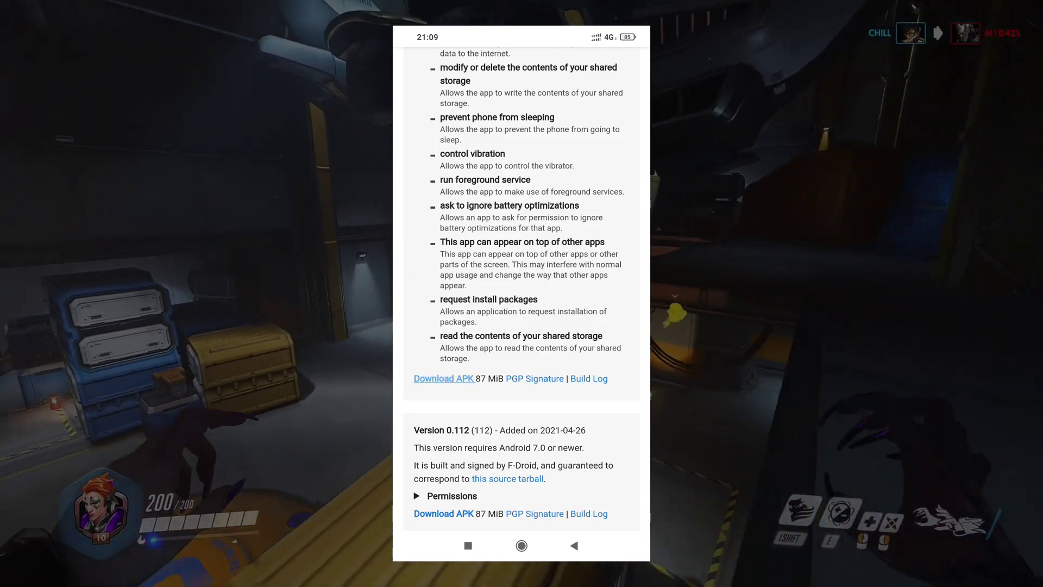
scroll(521, 294, "up", 2)
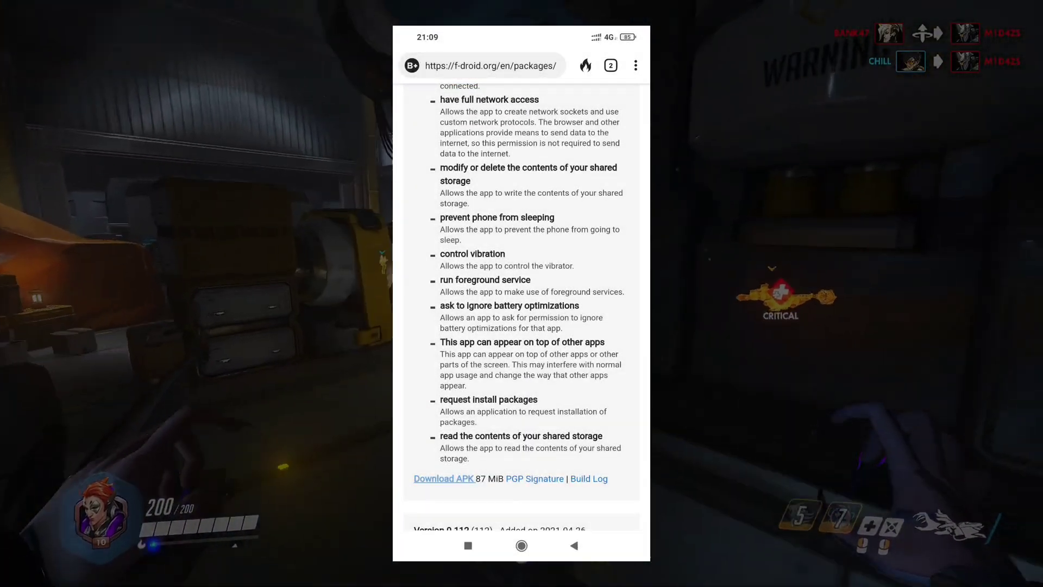
Step: Launch F-Droid from the home screen's app drawer and open the Termux details page through search
left_click(522, 545)
left_click_drag(522, 457, 522, 204)
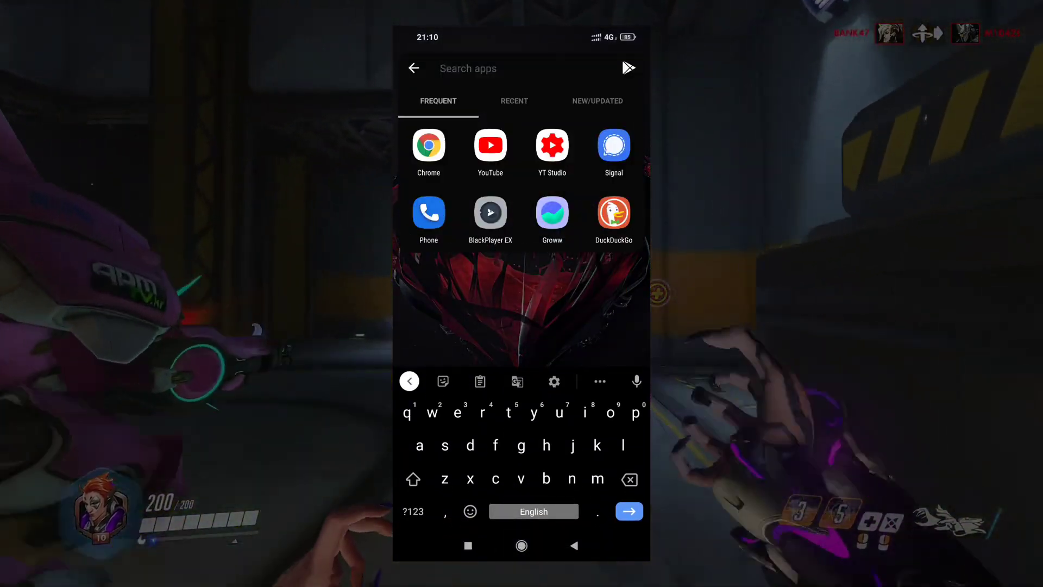
type("f")
left_click(429, 112)
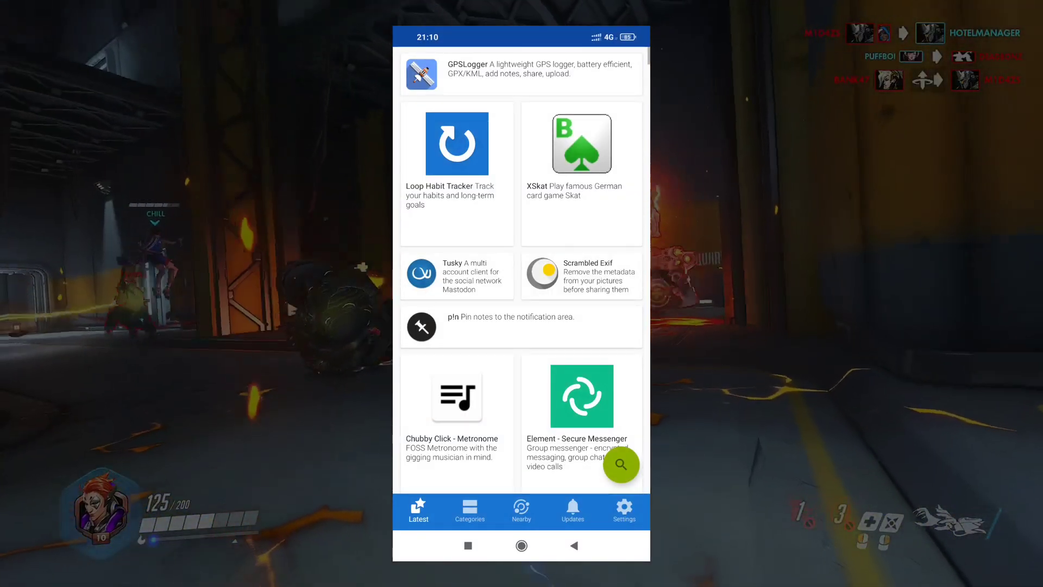
left_click(620, 464)
type("te")
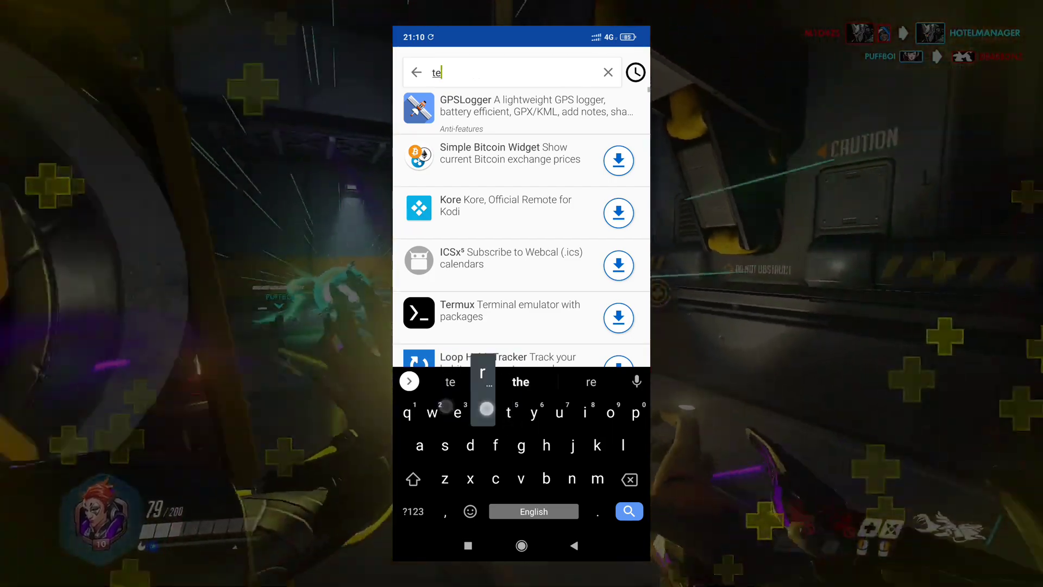
type("rmux")
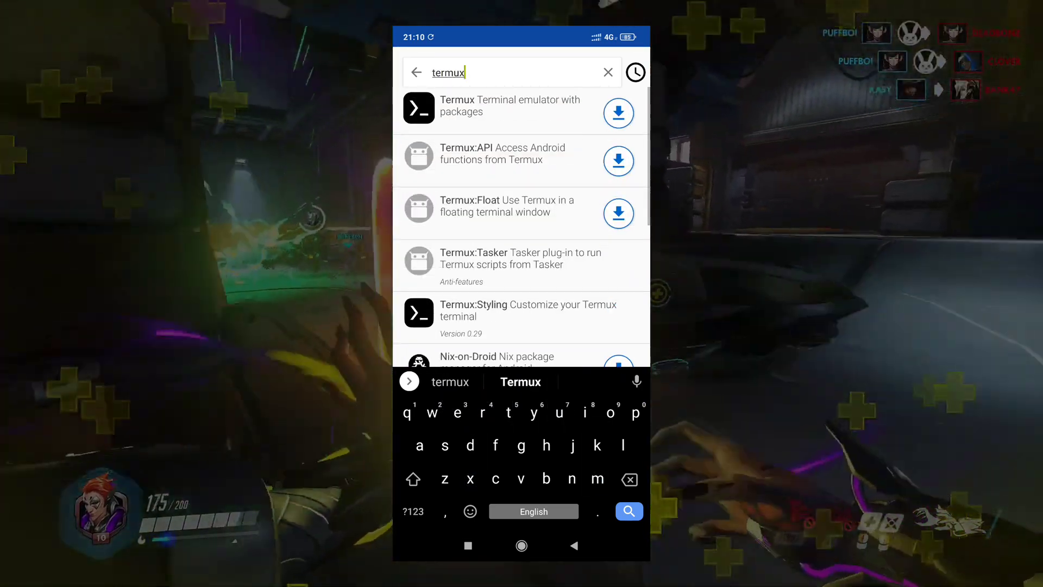
left_click(489, 109)
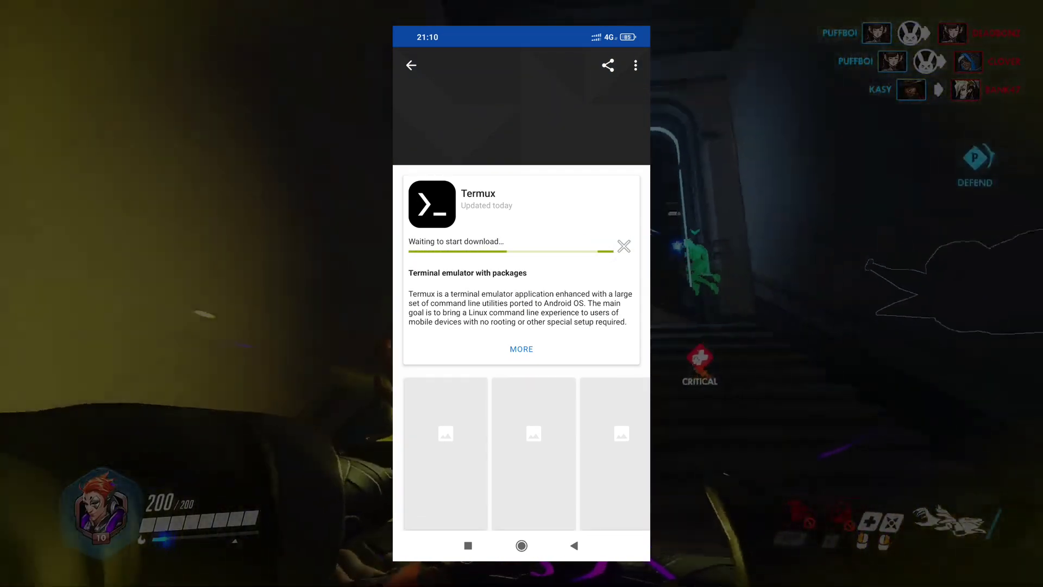
scroll(562, 241, "down", 2)
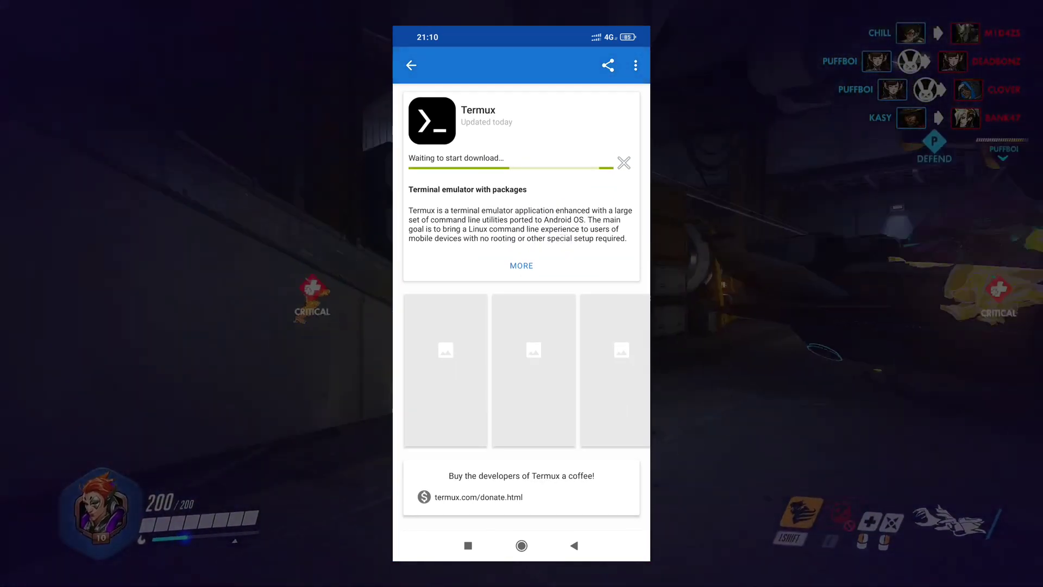
scroll(548, 328, "down", 2)
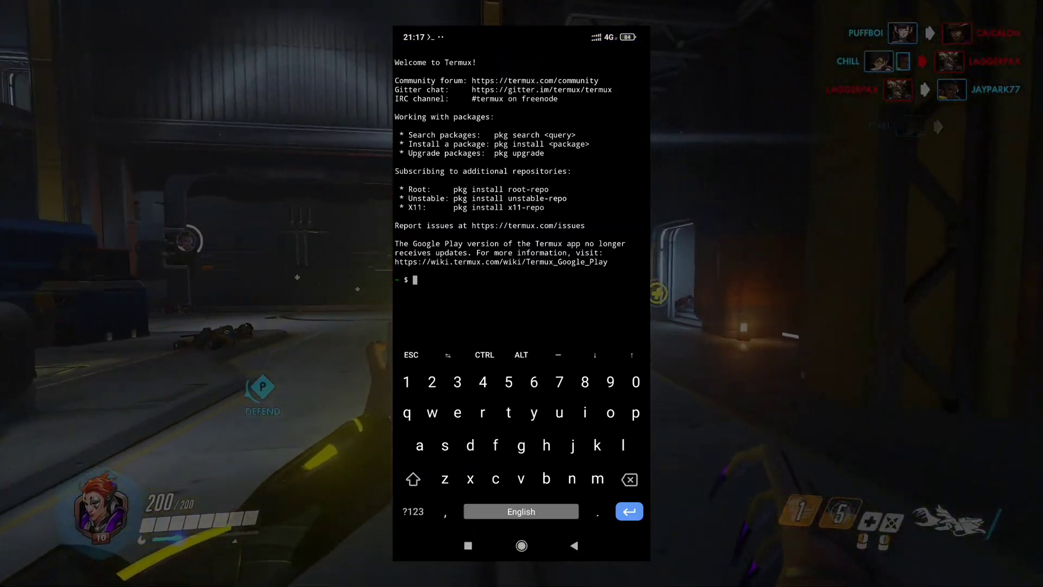
type("aapt")
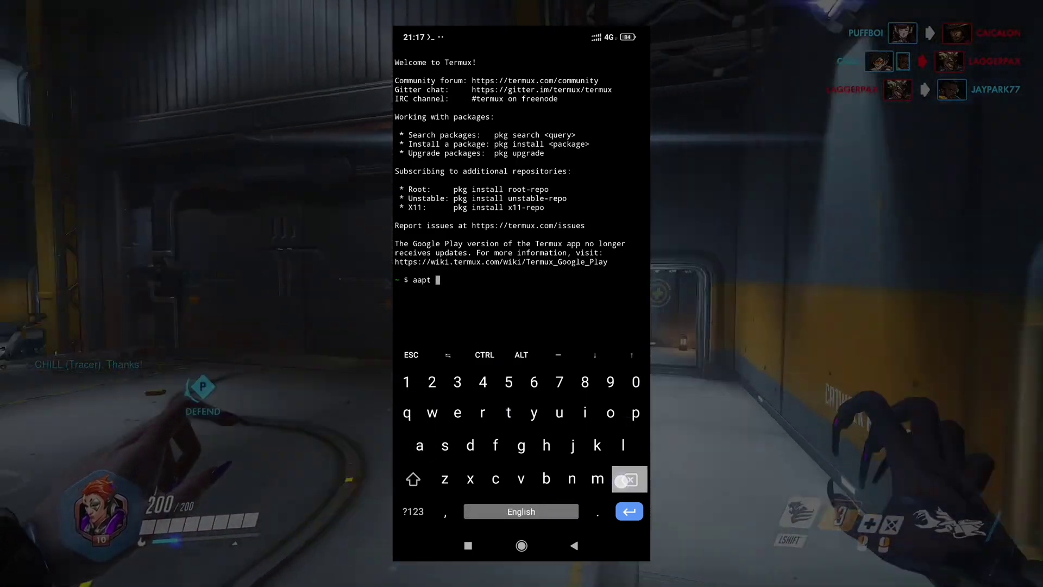
Step: Fix the mistyped command and run 'apt update && apt upgrade' at the Termux prompt
key("BackSpace")
key("BackSpace")
key("BackSpace")
type("apt update && apt upgrade")
key("Return")
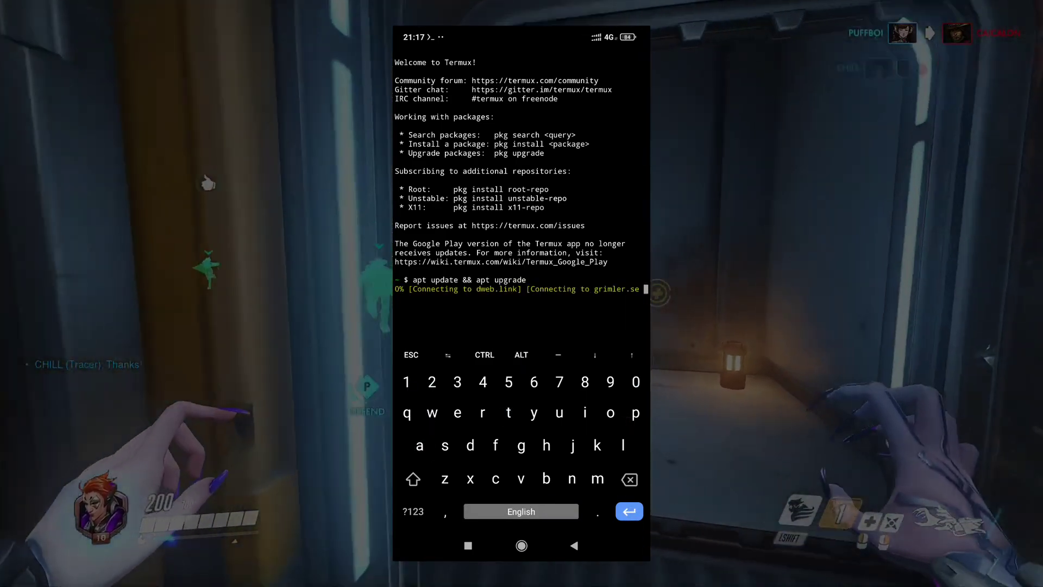